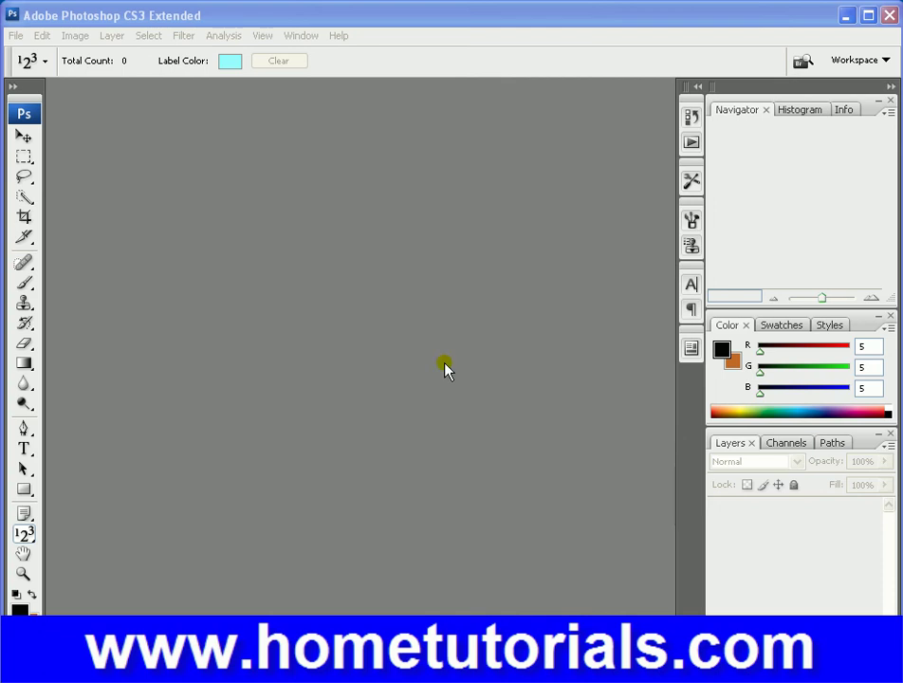
- Open the File menu in the empty Photoshop workspace
click(18, 37)
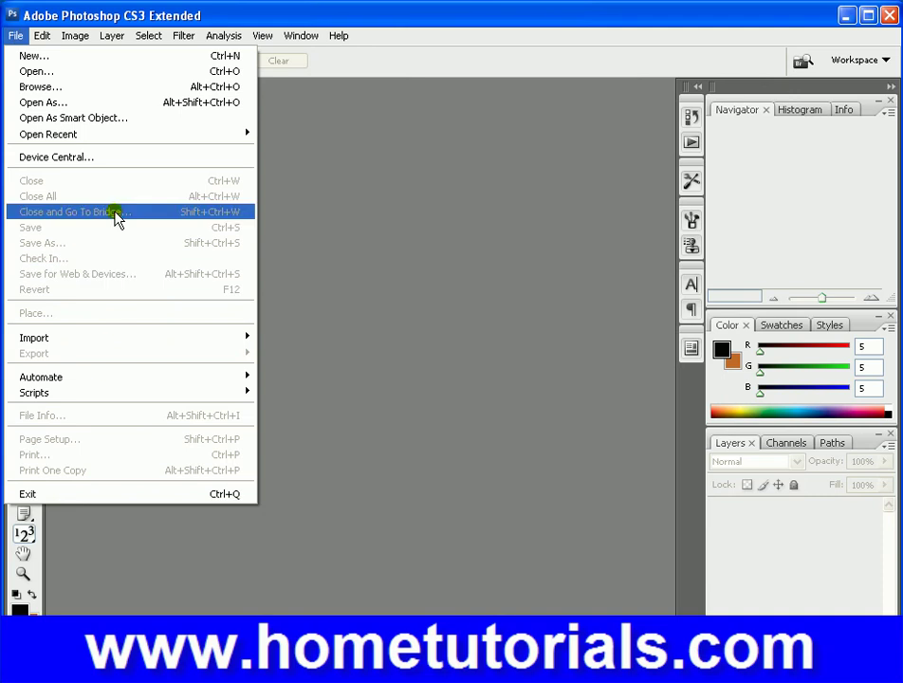
- Open Sunflower.psd from Bridge's Samples folder in Photoshop
click(373, 223)
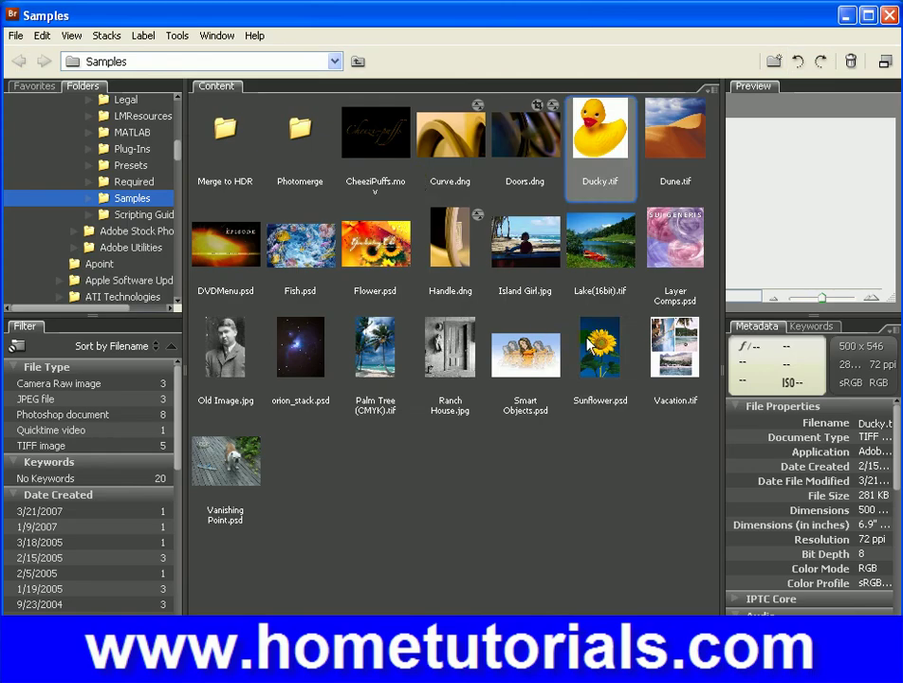
click(589, 348)
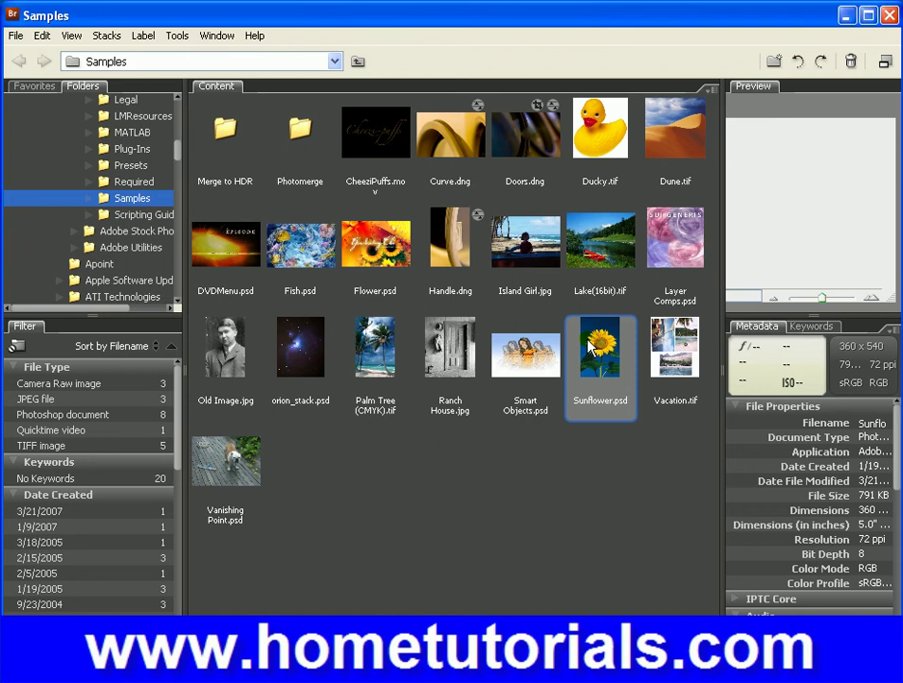
double_click(590, 347)
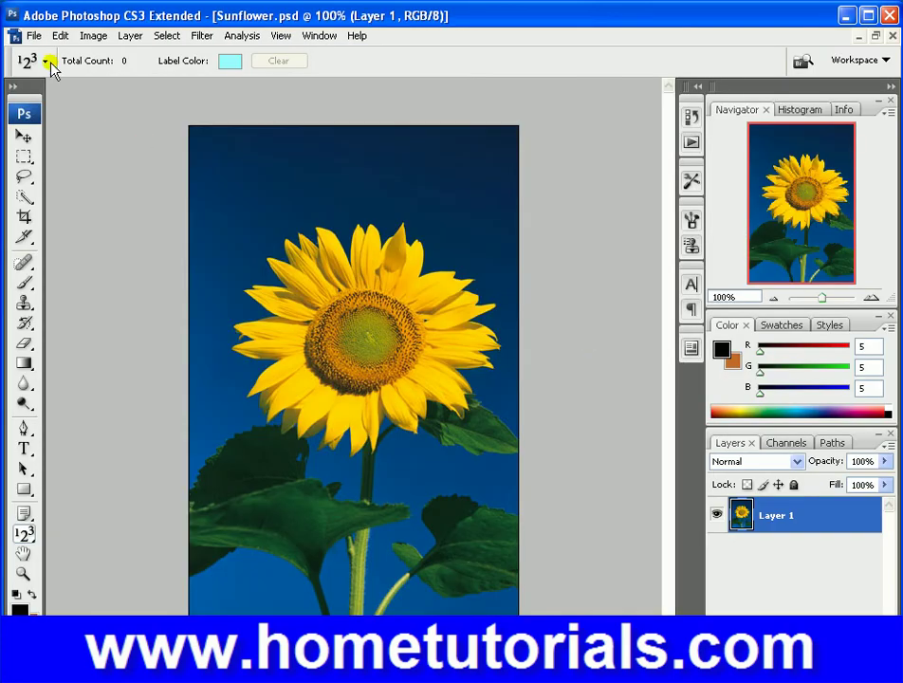
- Review the File > New dialog, cancel it, and reopen the File menu
click(30, 35)
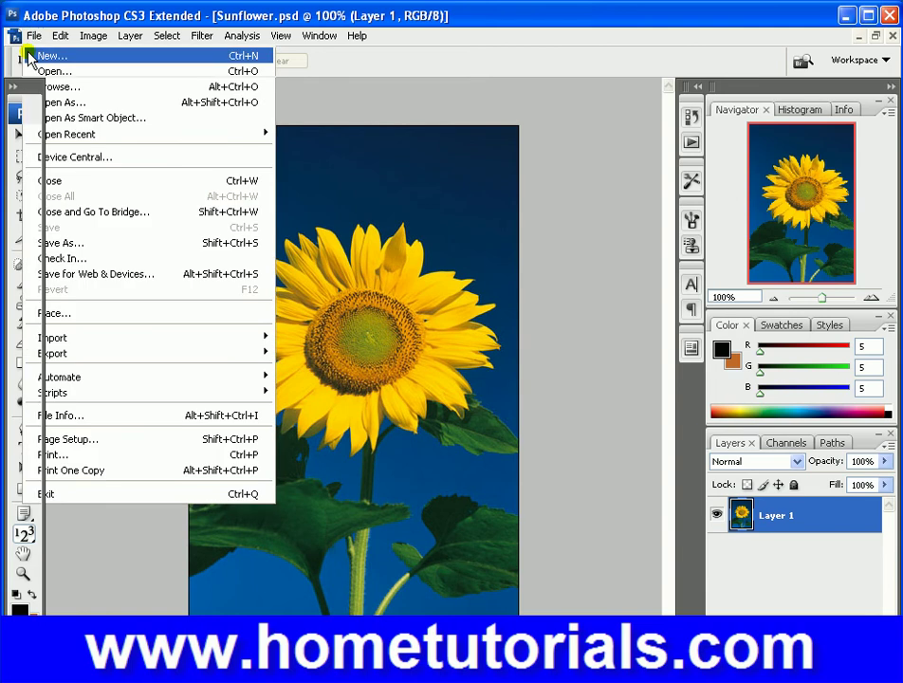
click(38, 56)
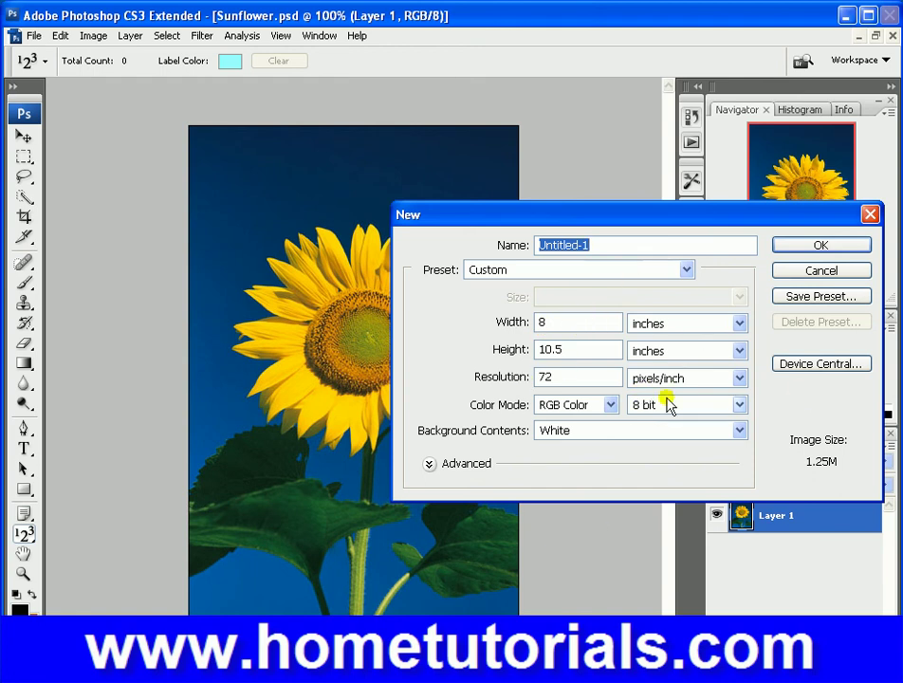
click(820, 271)
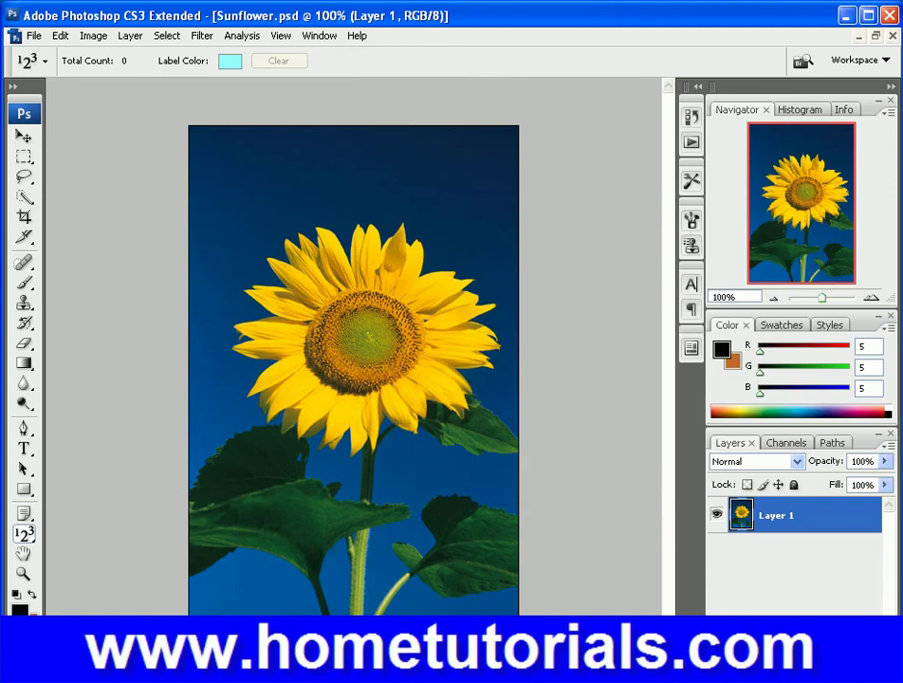
click(33, 35)
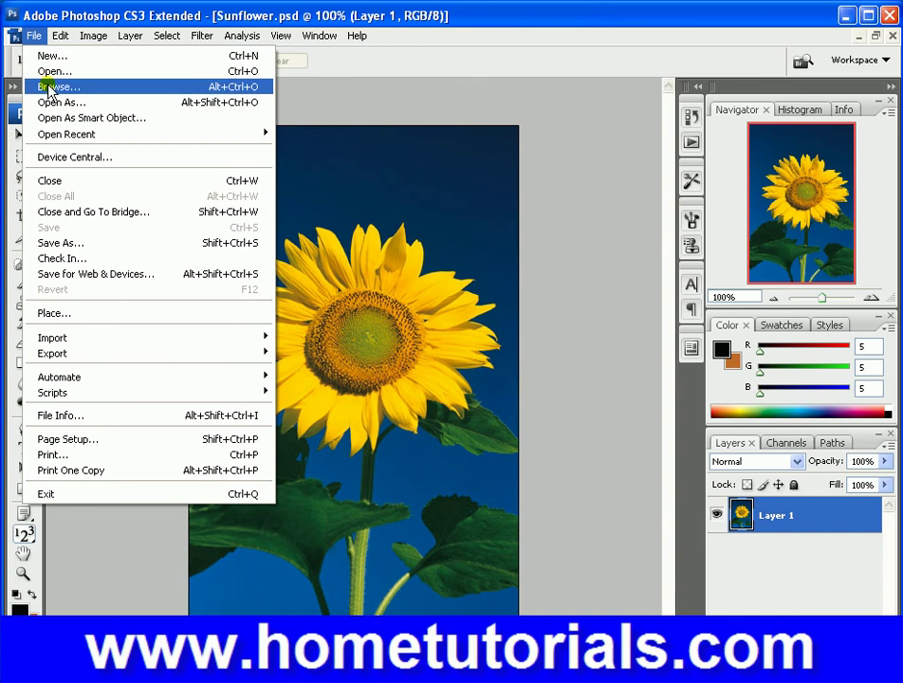
- Visit Bridge via File > Browse, then return and choose File > Open As for the Samples folder
click(47, 87)
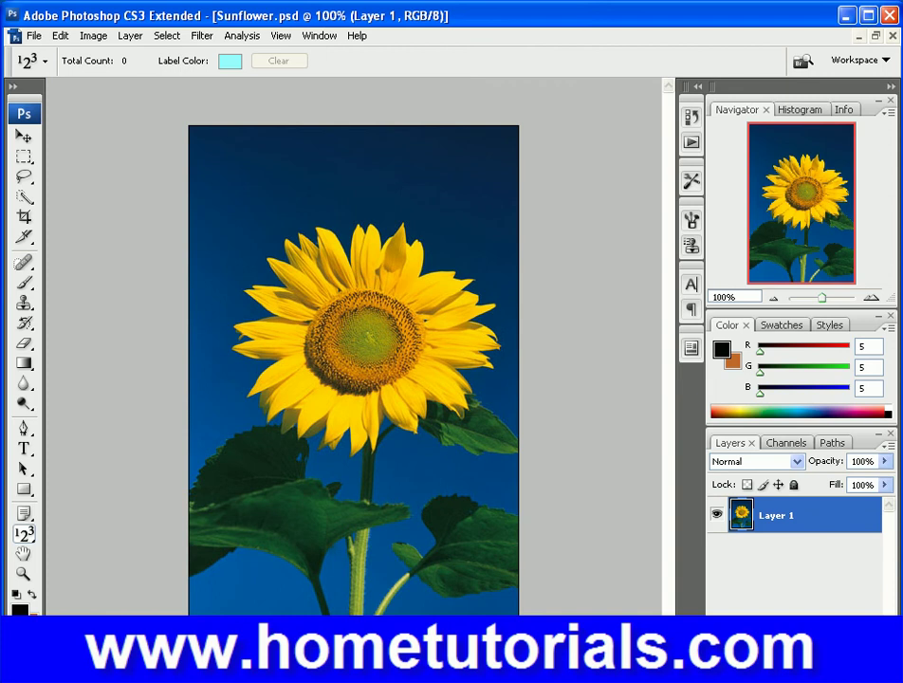
click(33, 35)
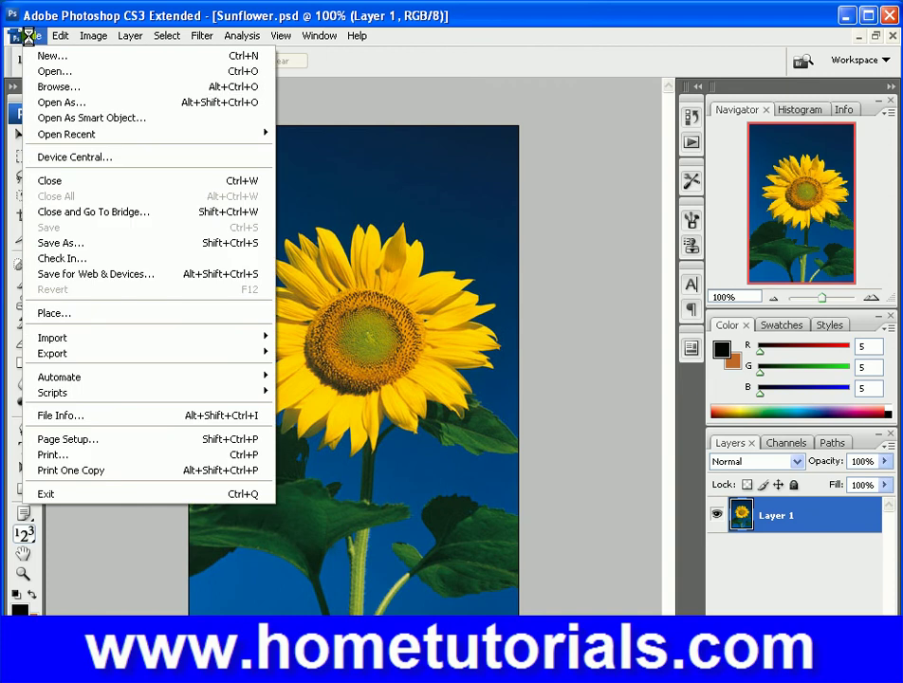
click(45, 88)
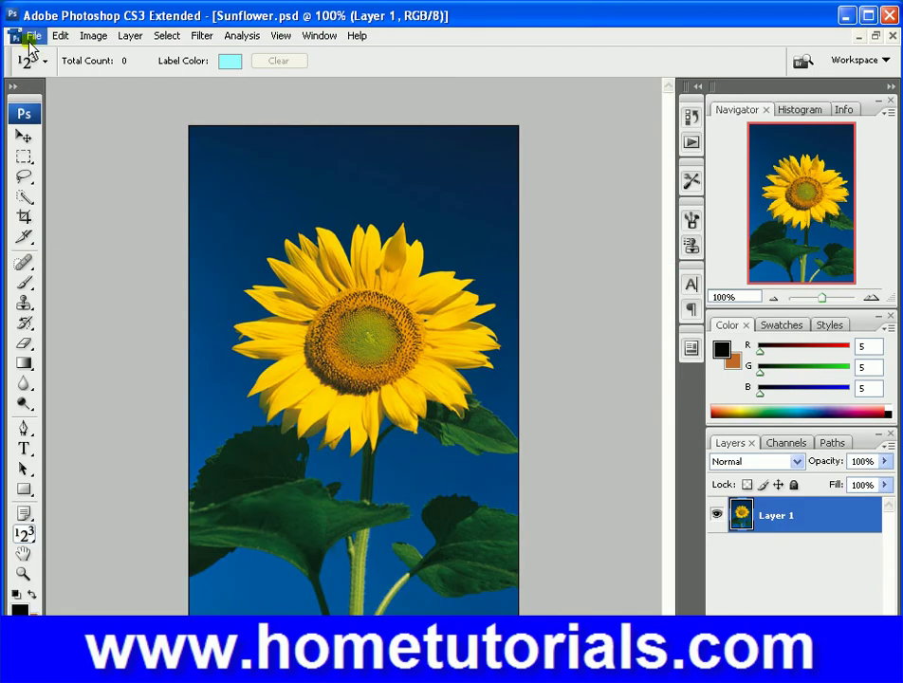
click(32, 36)
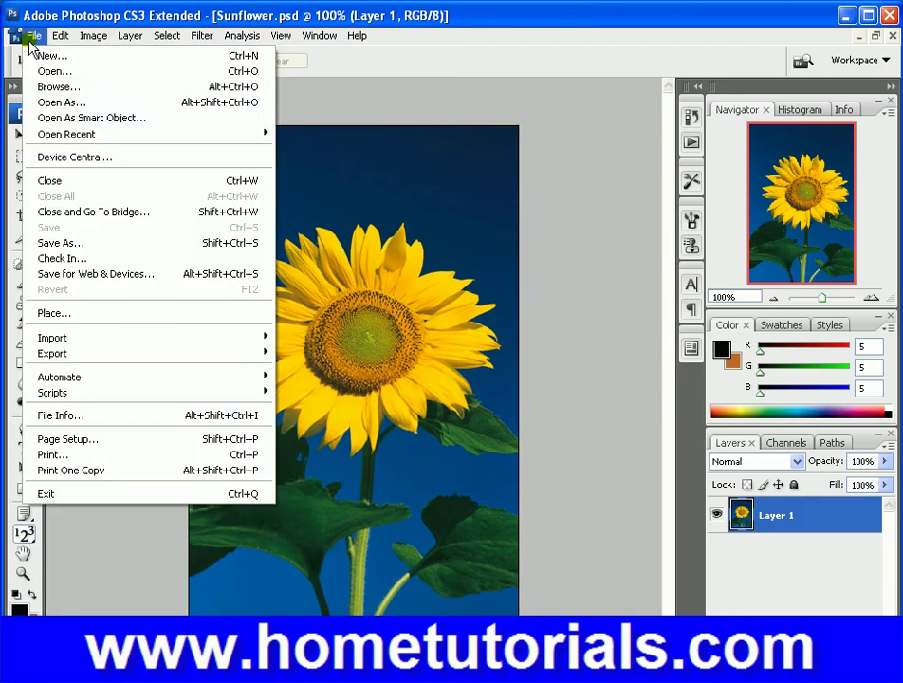
click(76, 101)
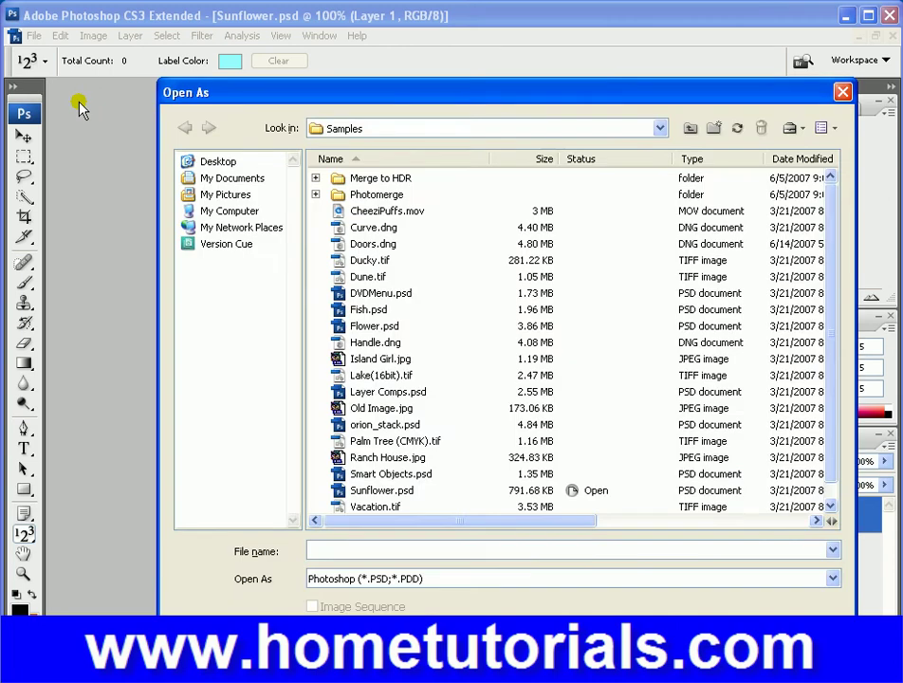
- Scroll through the Open As file-type list to review the available formats
click(832, 579)
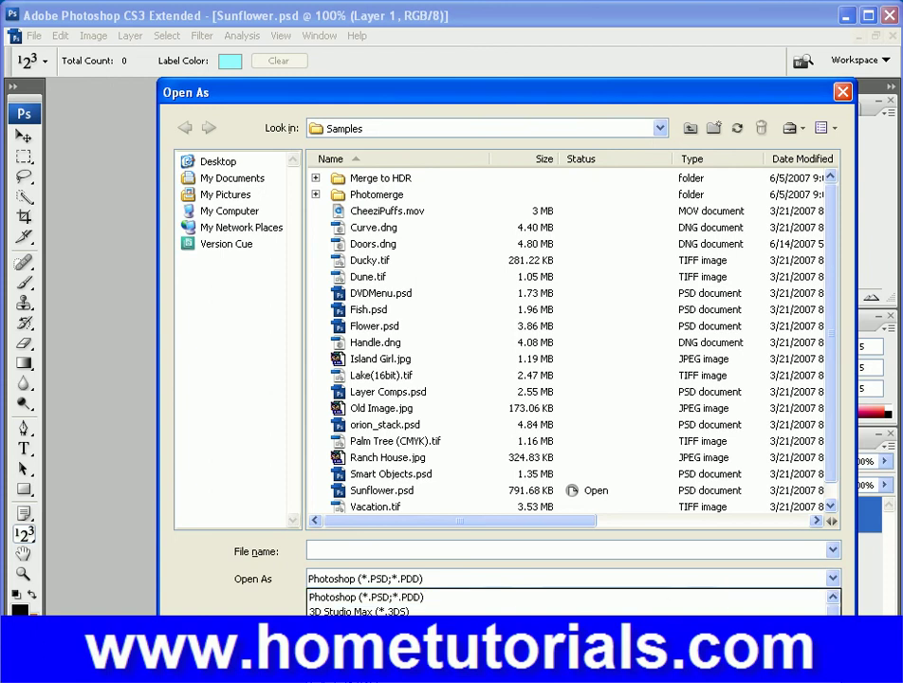
scroll(570, 605, down, 6)
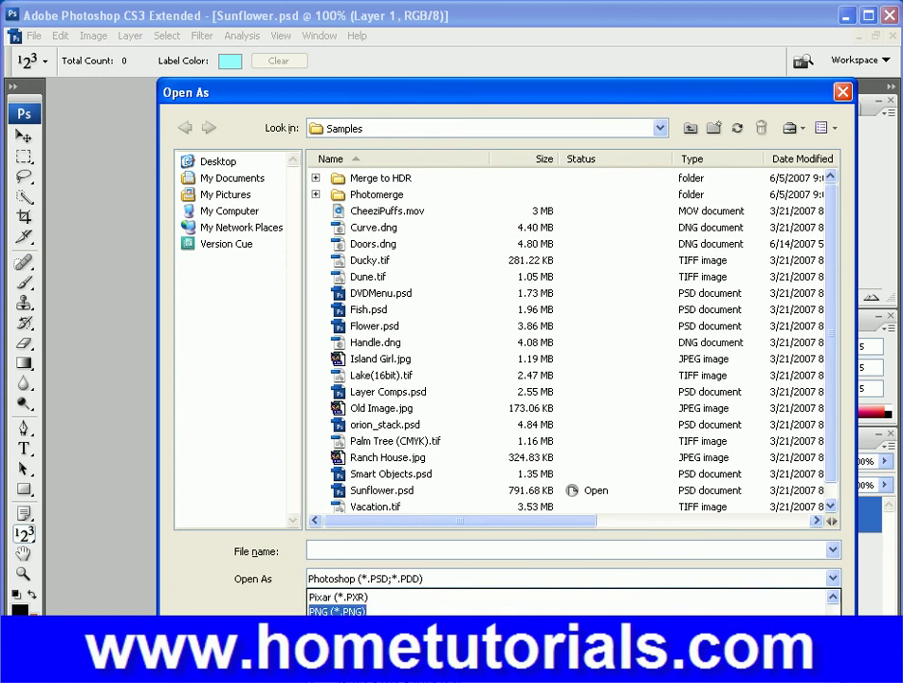
scroll(837, 607, up, 8)
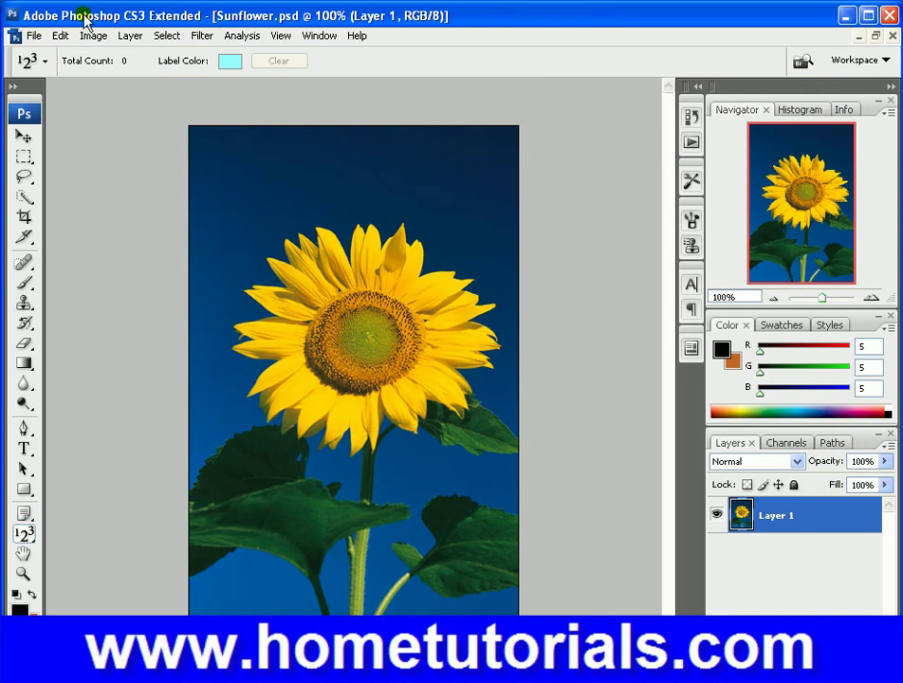
- Show the File menu's Open Recent list of ten recently opened files
click(34, 36)
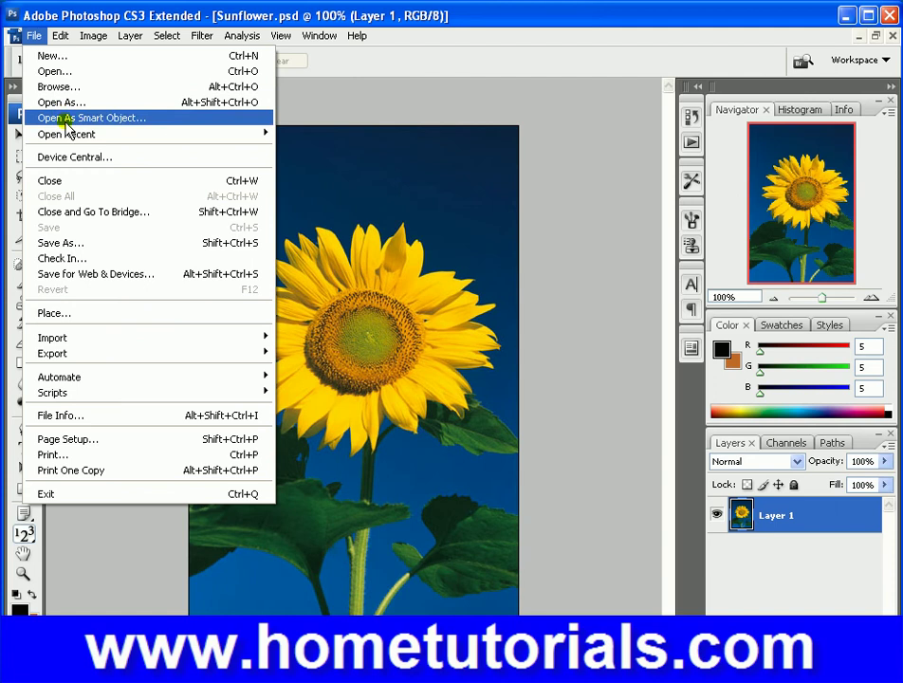
mouse_move(74, 142)
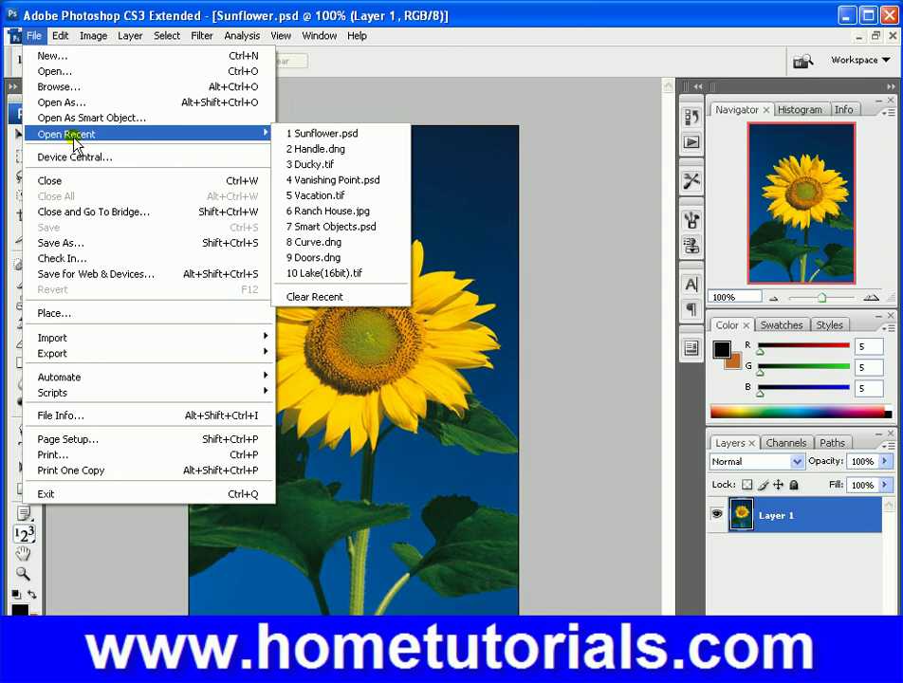
click(83, 243)
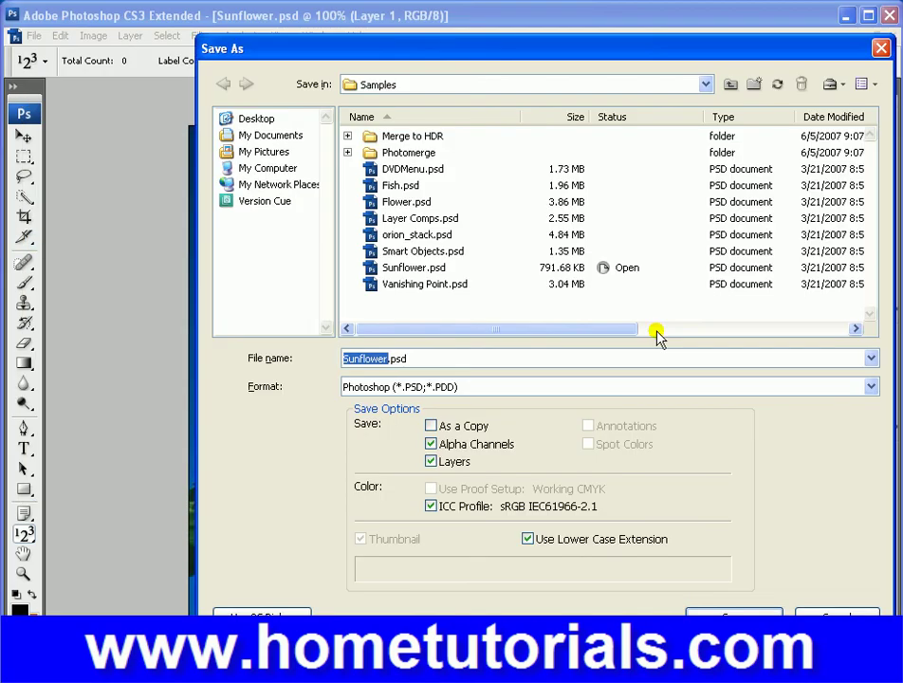
click(872, 387)
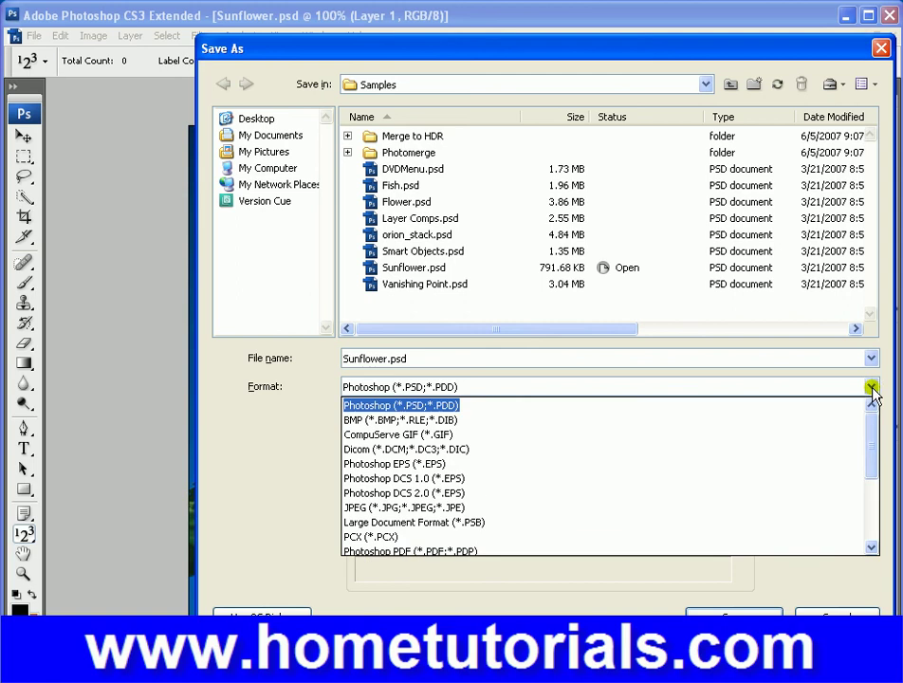
click(872, 390)
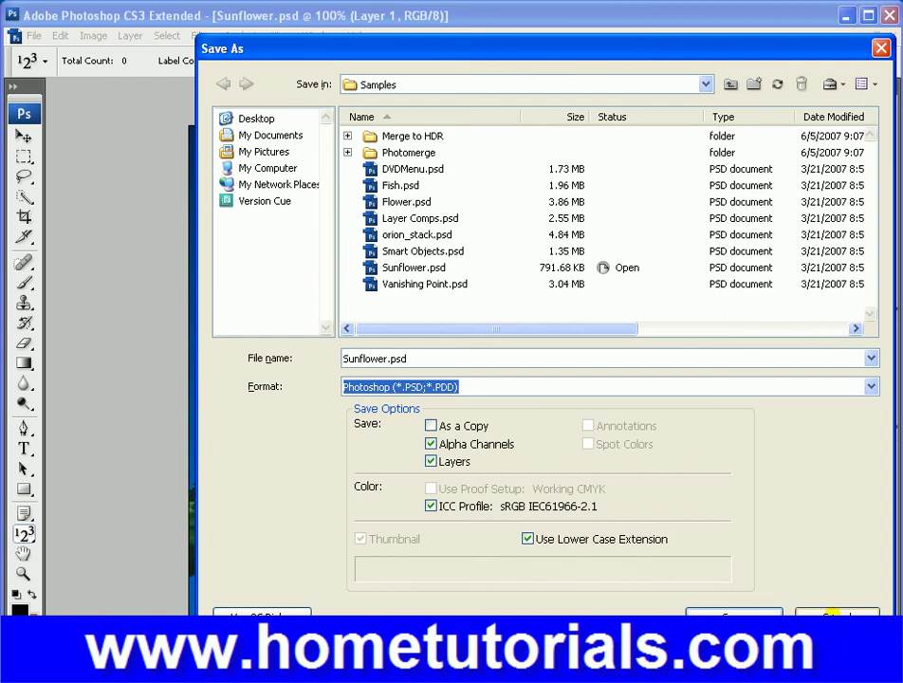
click(832, 615)
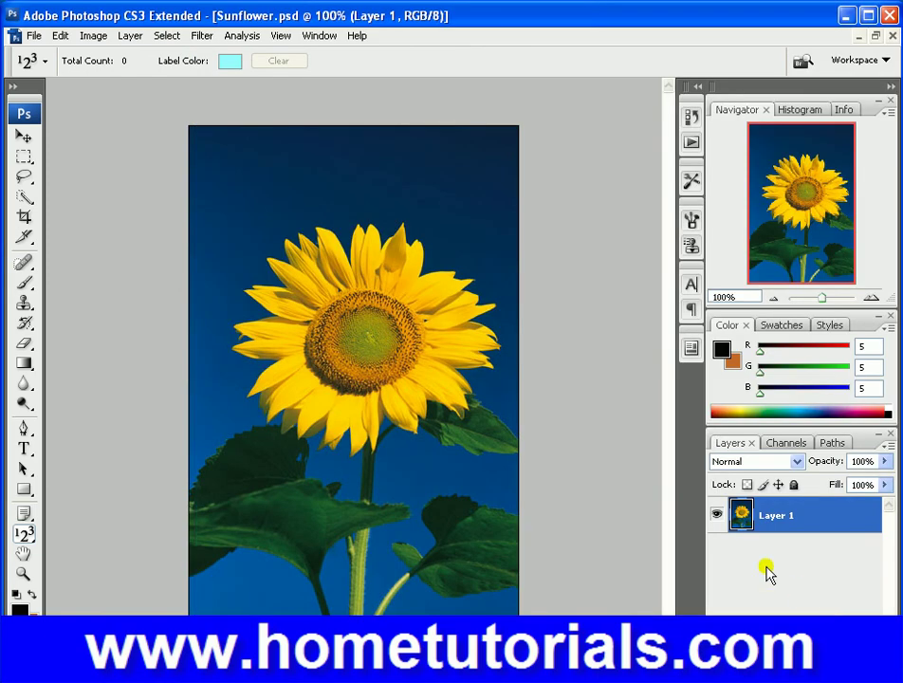
- Place Fish.psd from the Samples folder into Sunflower.psd as a new Fish layer
click(34, 35)
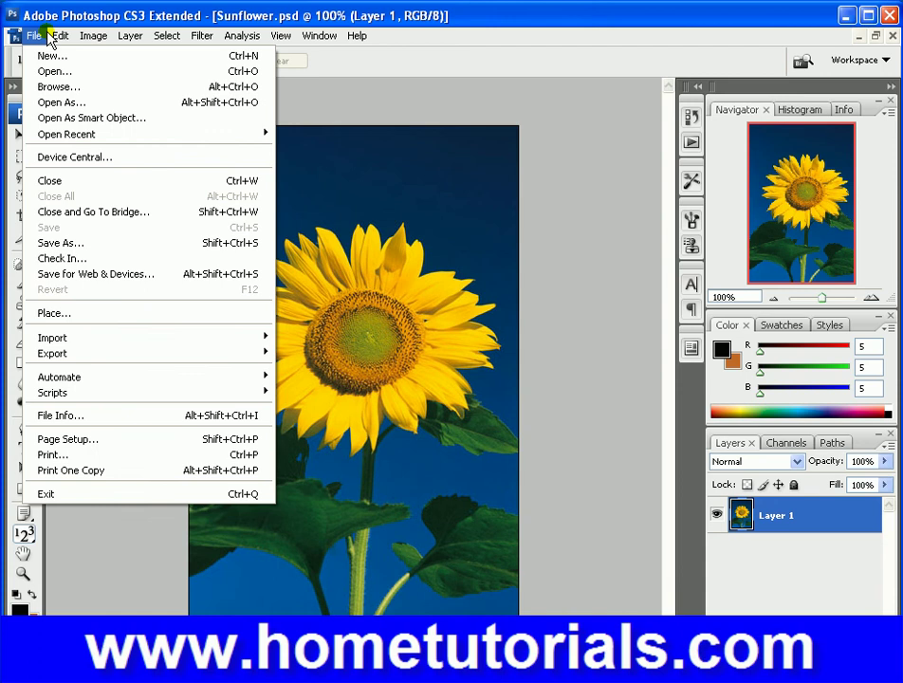
click(92, 319)
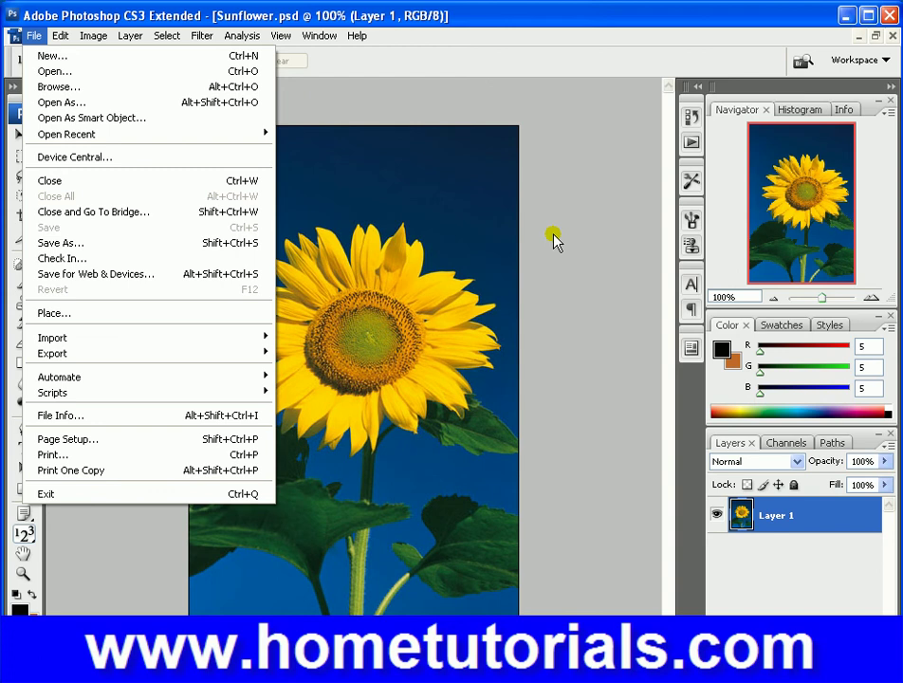
click(194, 313)
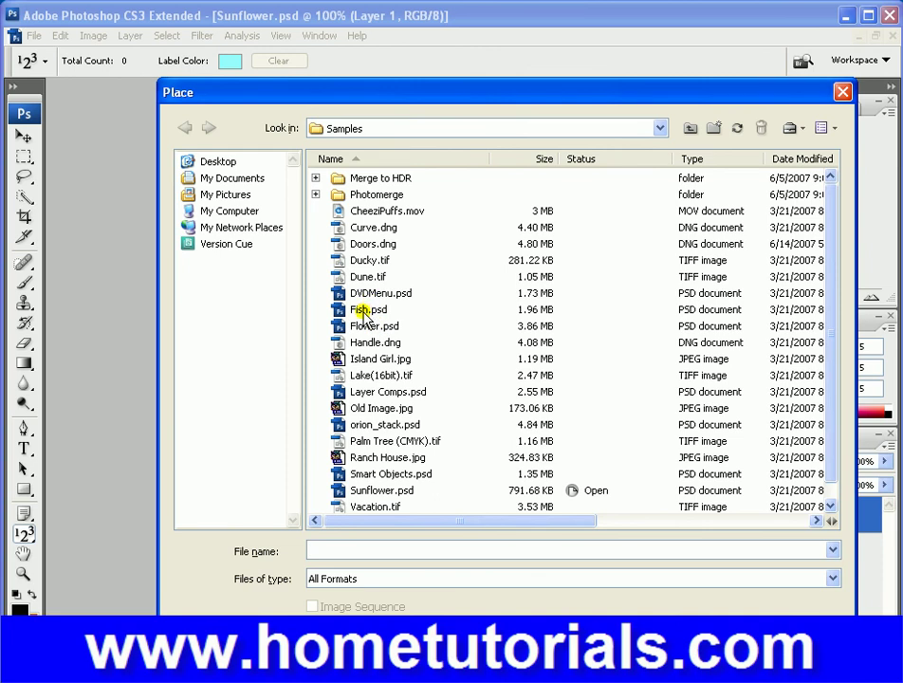
key(Escape)
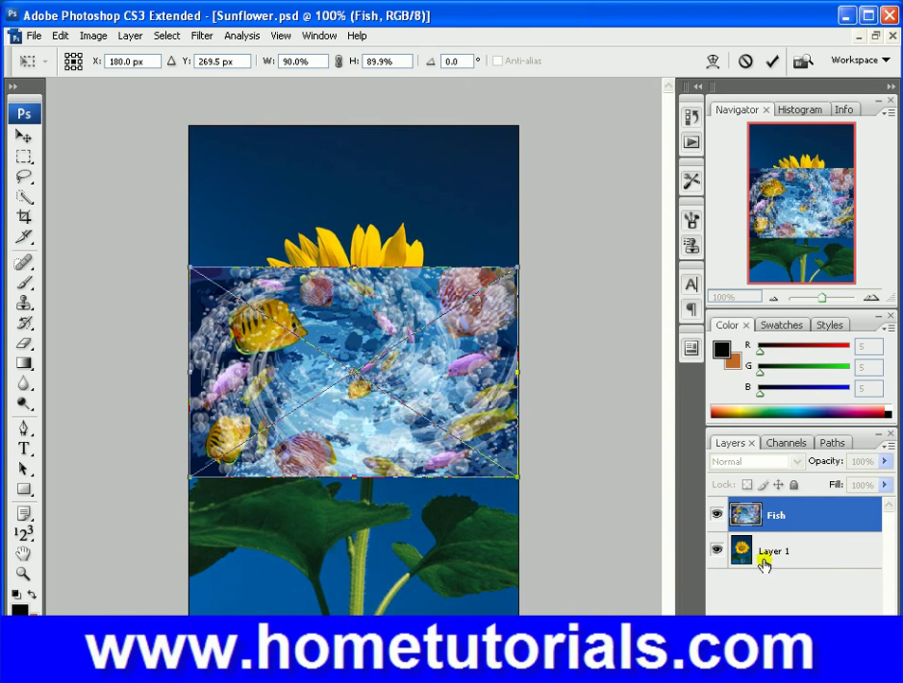
- Scale the placed Fish image to 50.5% × 68.1% and commit the placement
click(769, 531)
drag(520, 474, 406, 428)
right_click(379, 426)
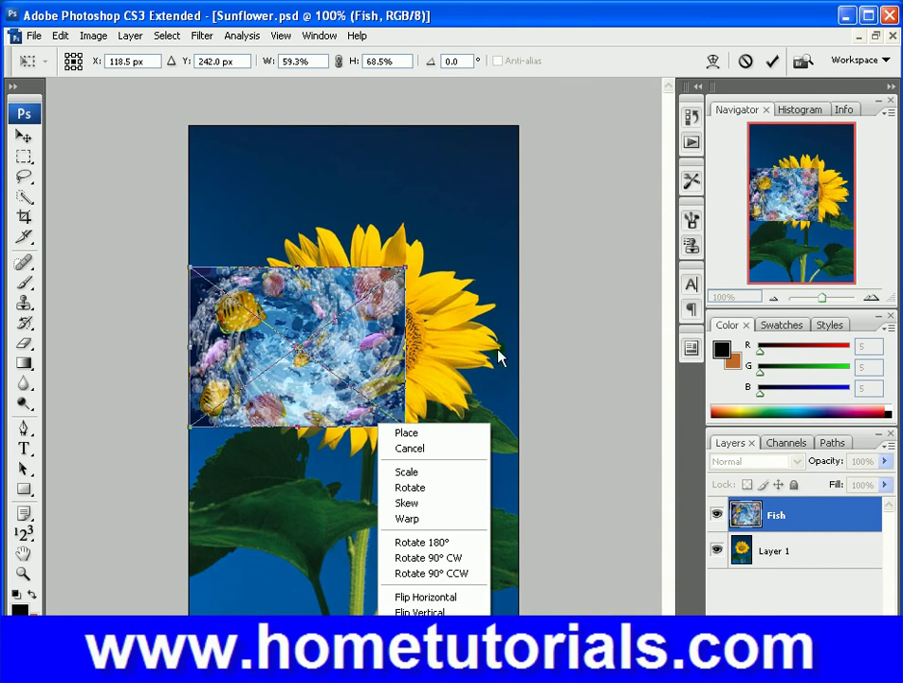
click(448, 215)
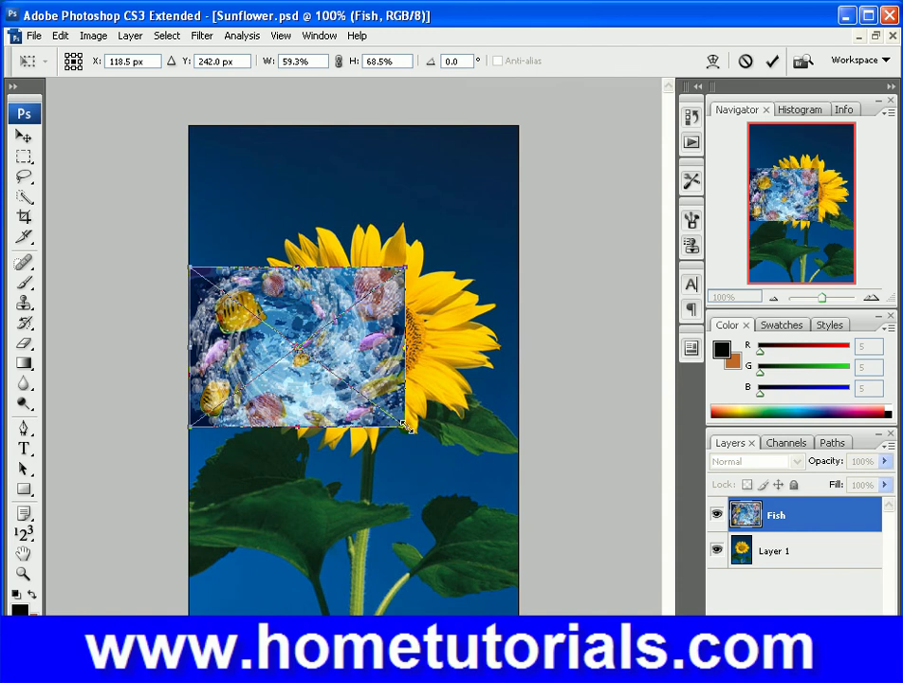
drag(407, 426, 483, 541)
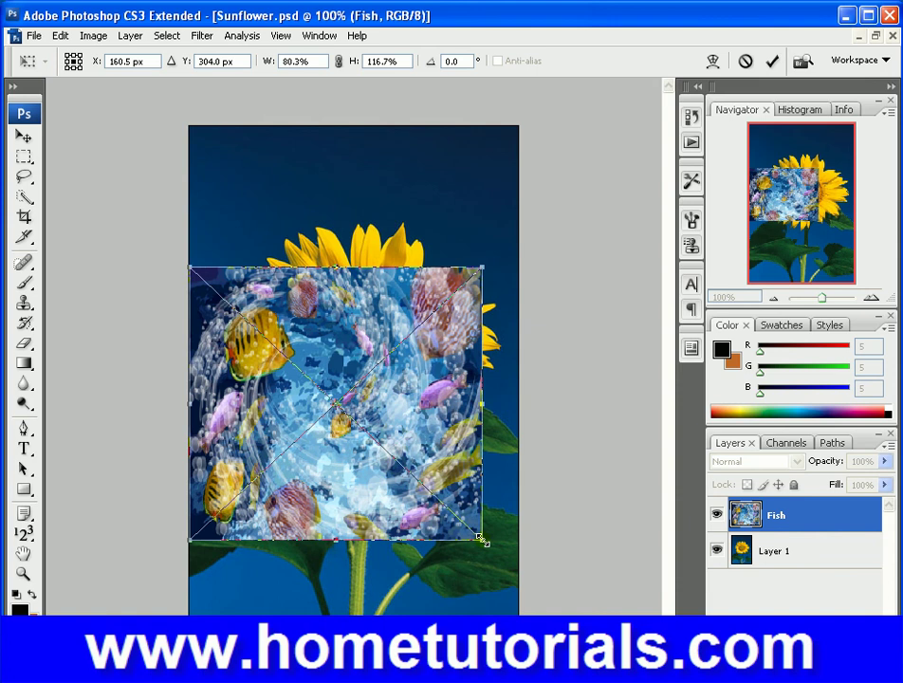
drag(482, 539, 373, 425)
right_click(344, 372)
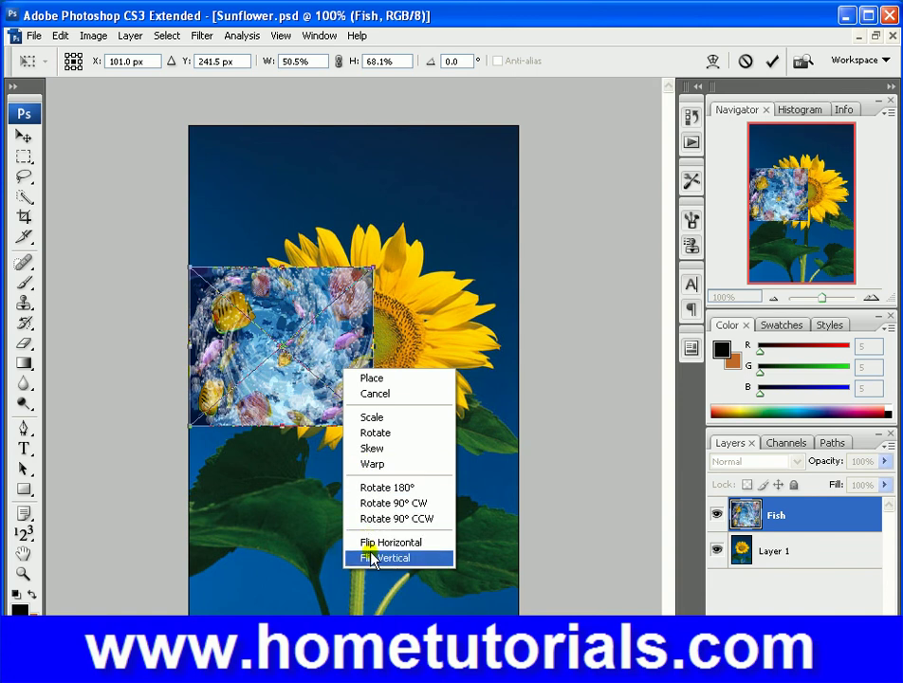
click(325, 351)
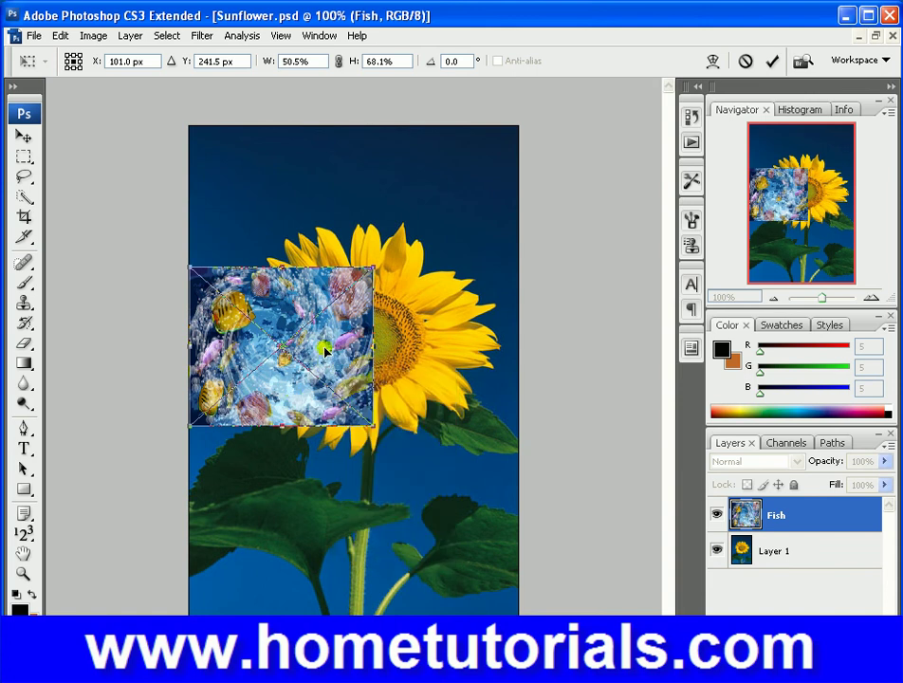
key(Return)
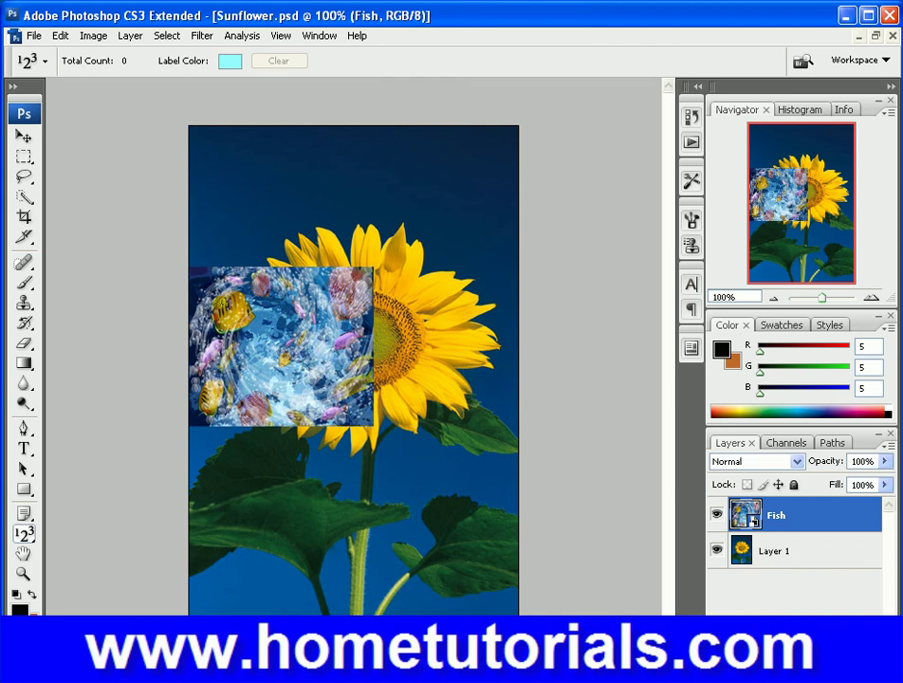
click(854, 550)
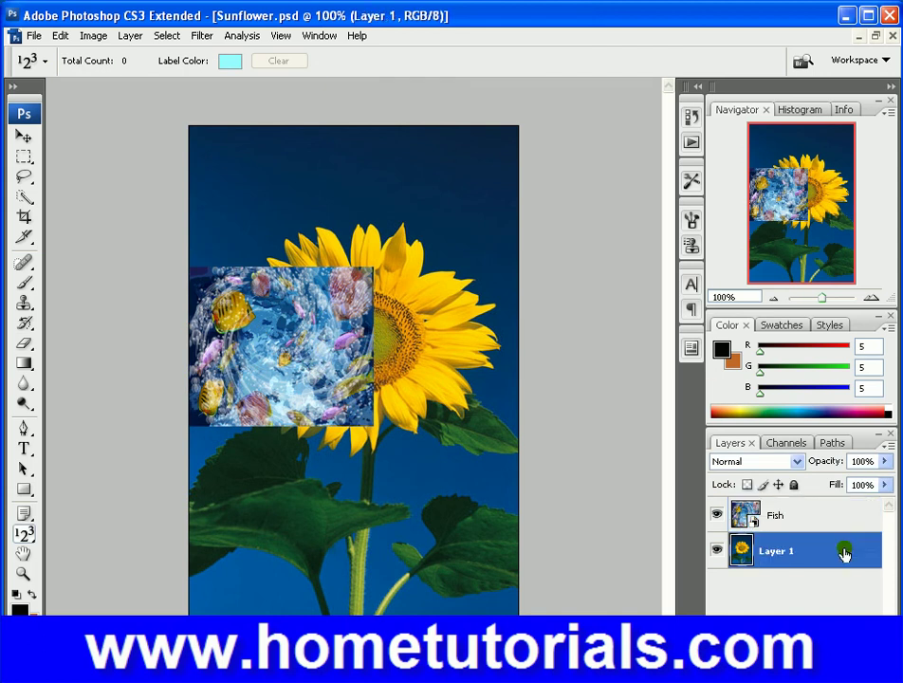
click(799, 509)
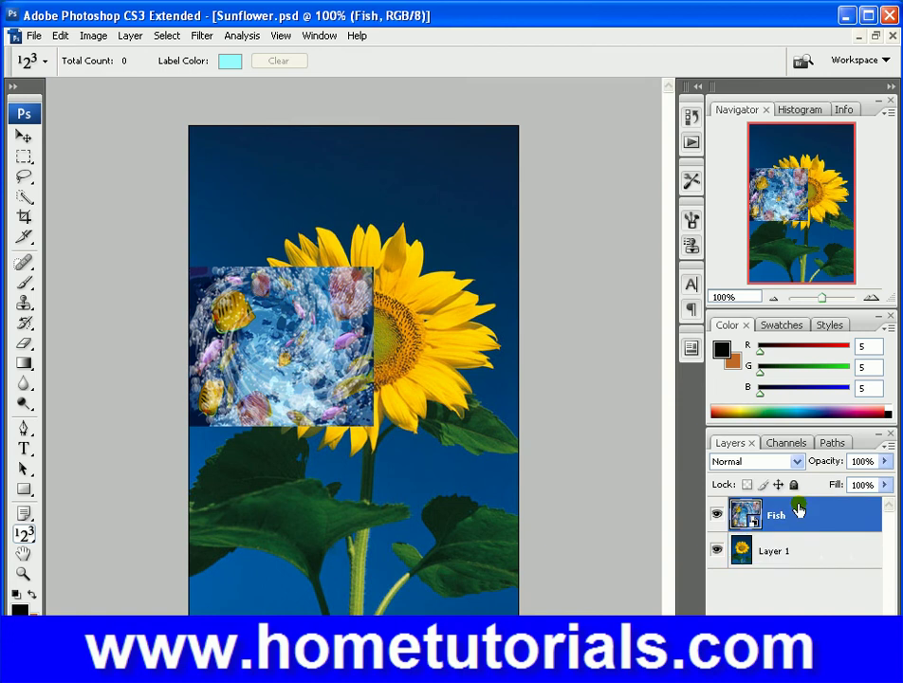
drag(799, 509, 799, 560)
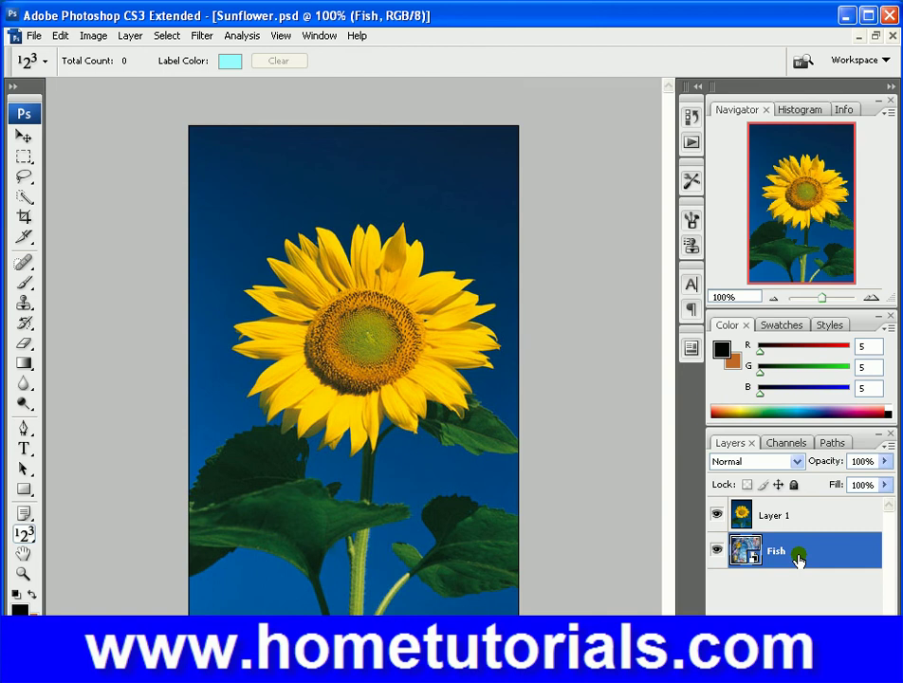
drag(799, 560, 798, 512)
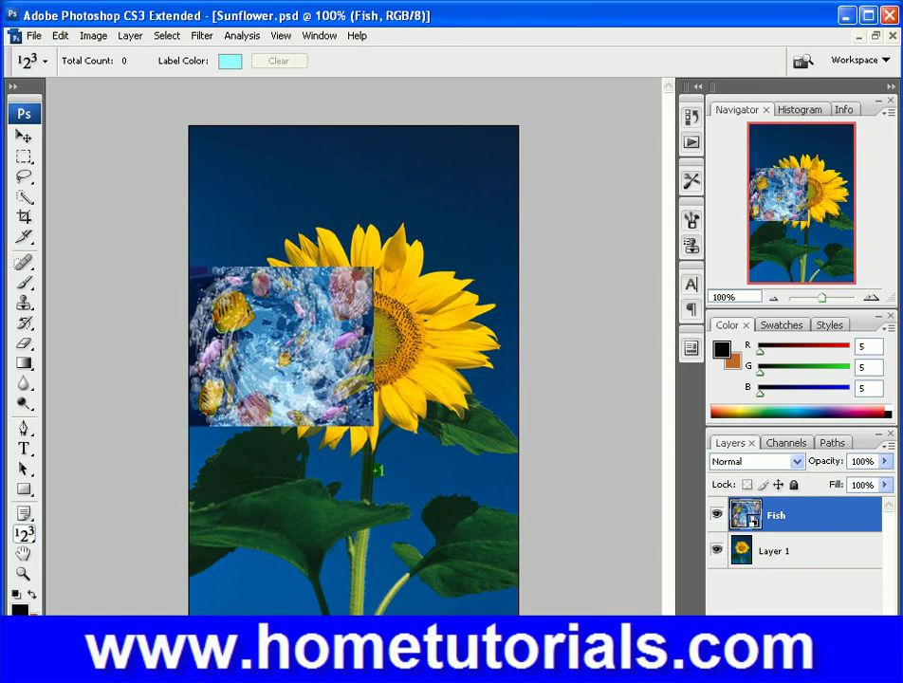
click(361, 311)
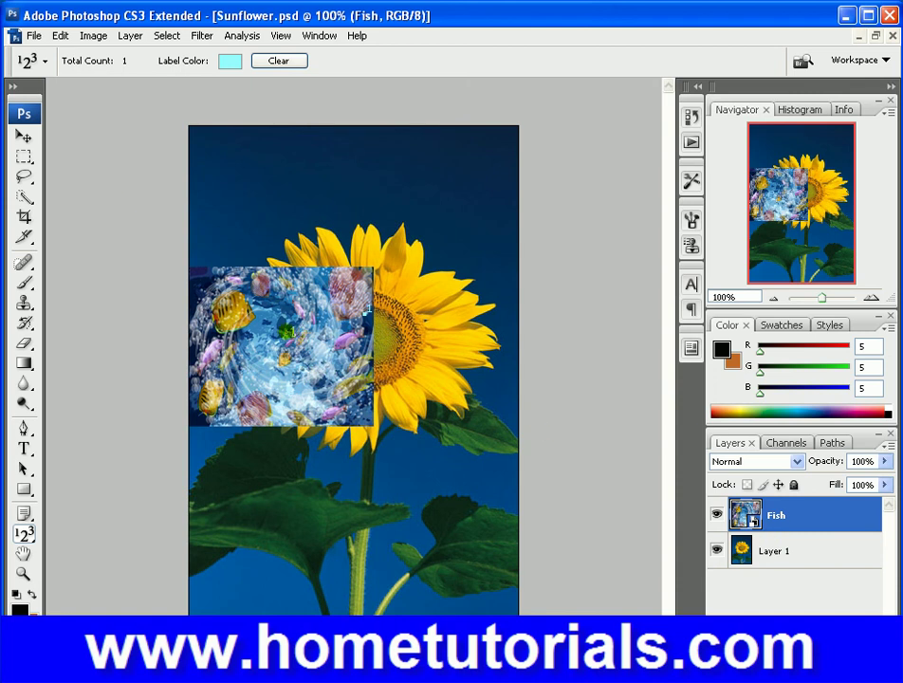
- Free Transform the Fish layer into a wide 90.0% × 31.5% strip and commit
right_click(287, 334)
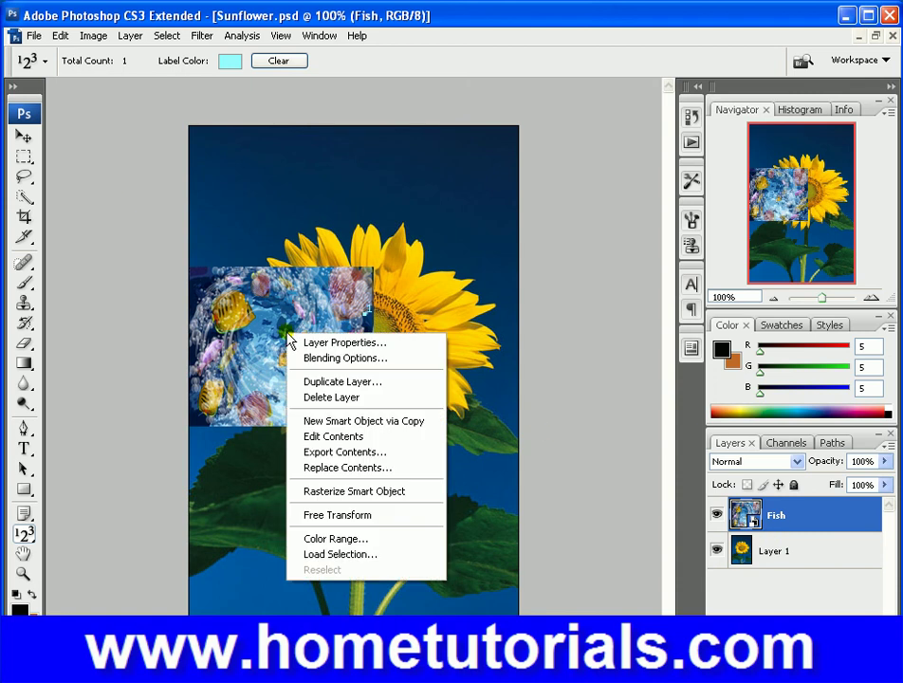
click(339, 515)
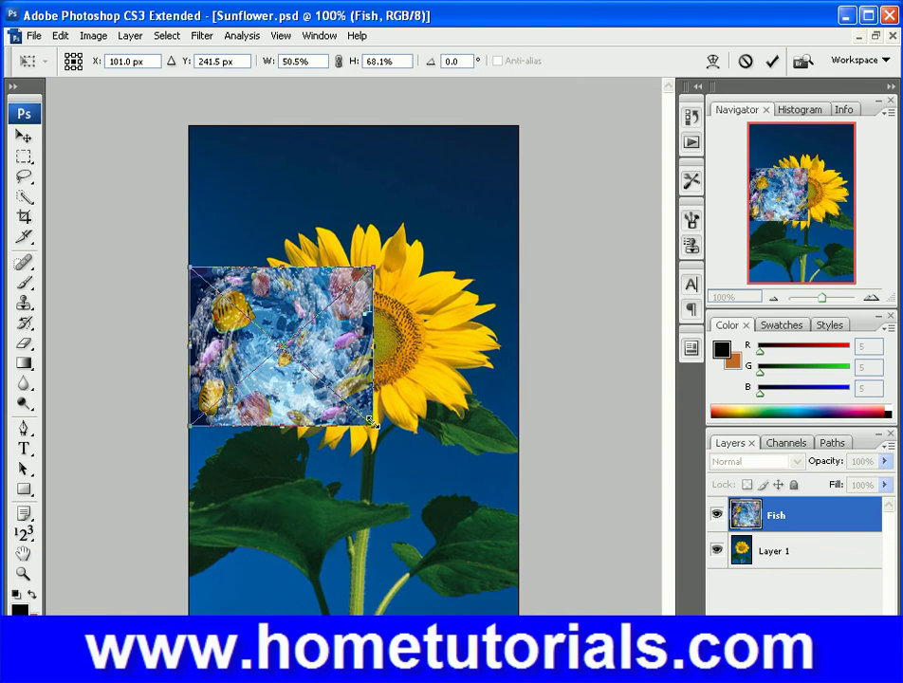
drag(373, 423, 511, 334)
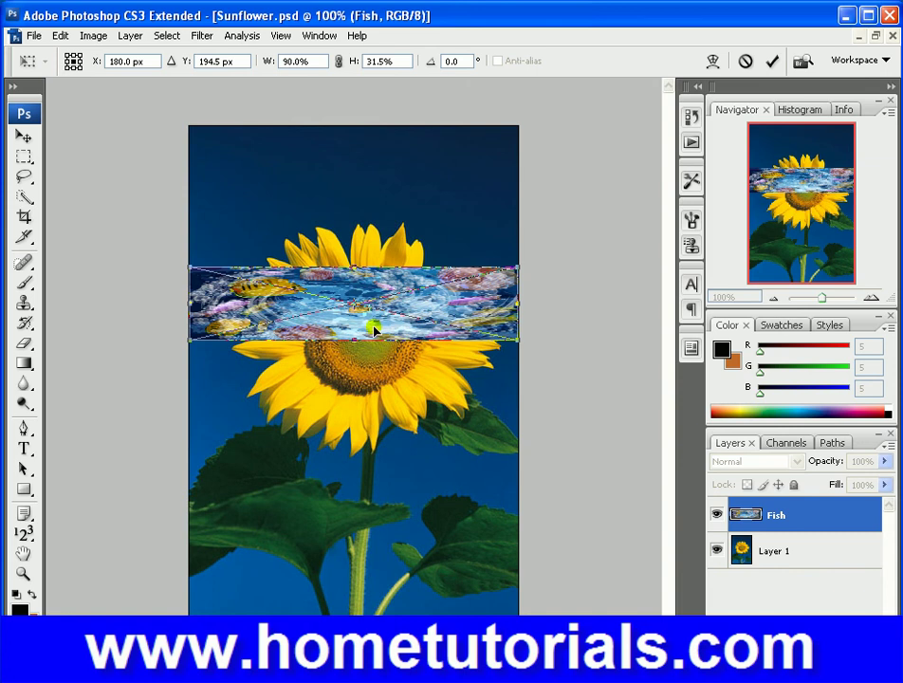
key(Return)
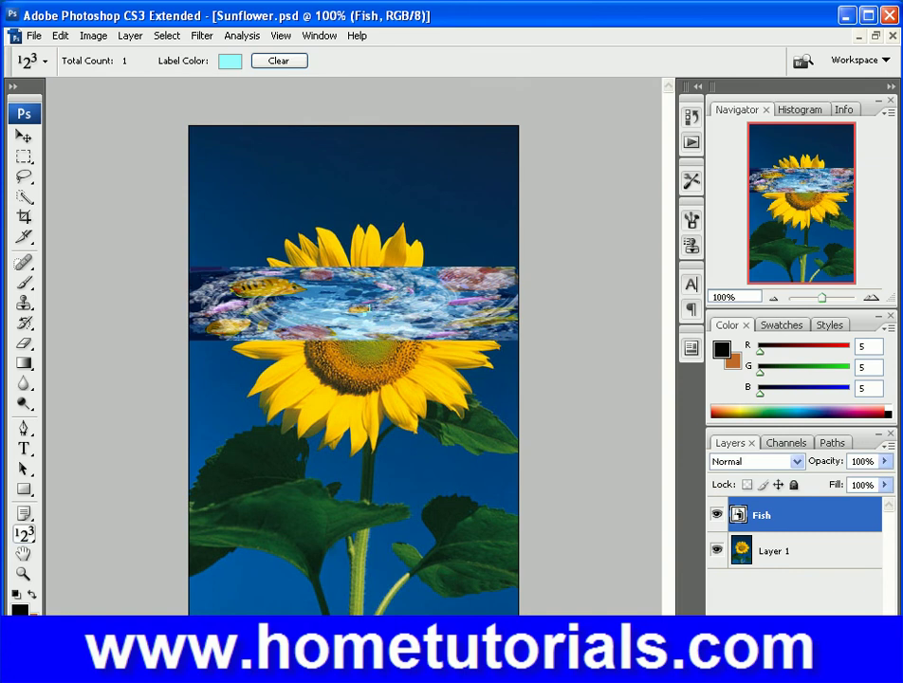
- Move the fish strip to the picture's top edge and set its opacity to 45%
click(23, 138)
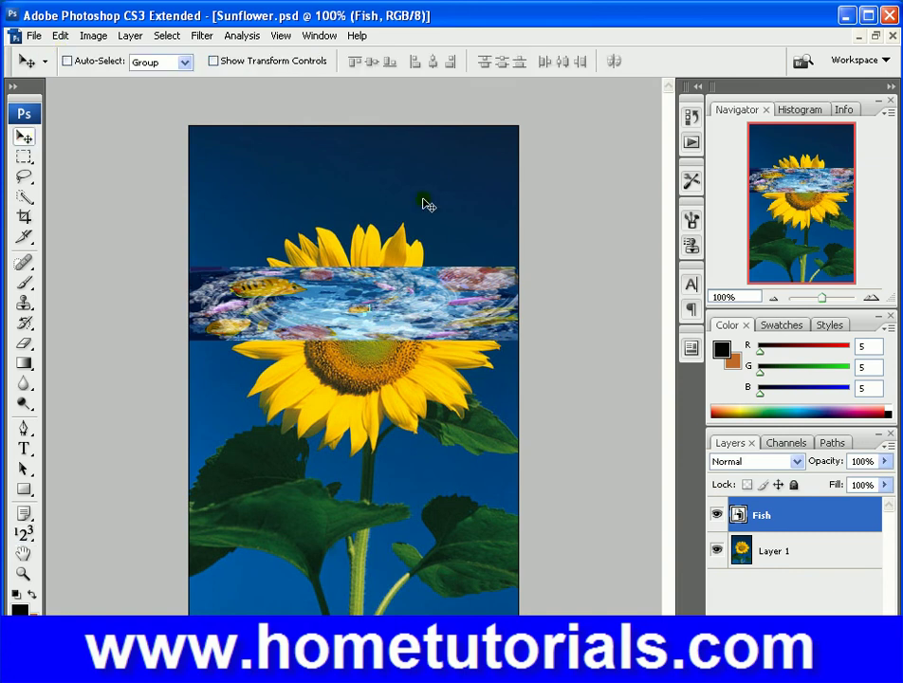
drag(406, 327, 404, 182)
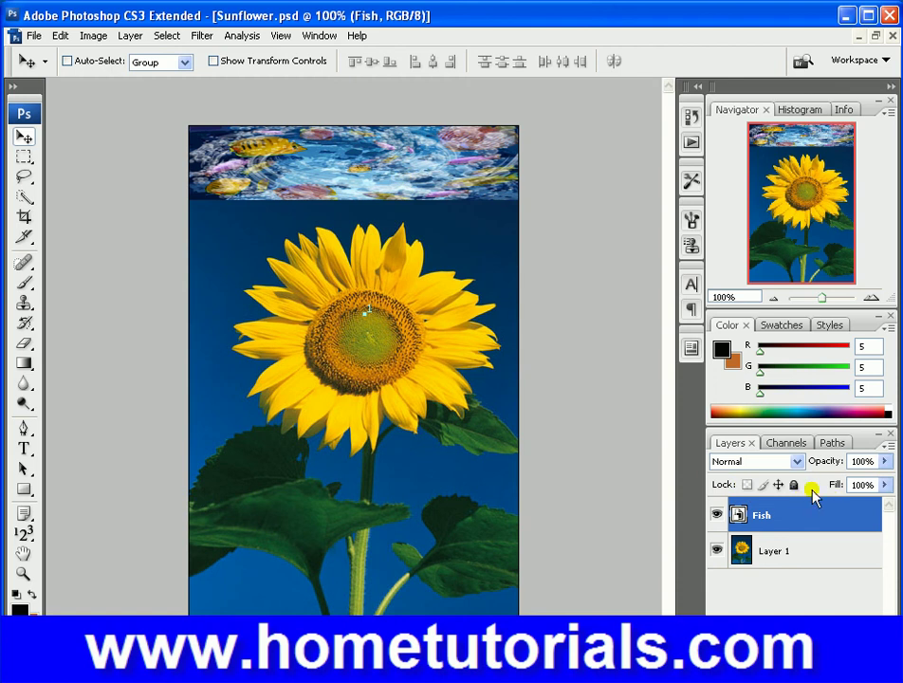
click(885, 463)
drag(885, 474, 836, 483)
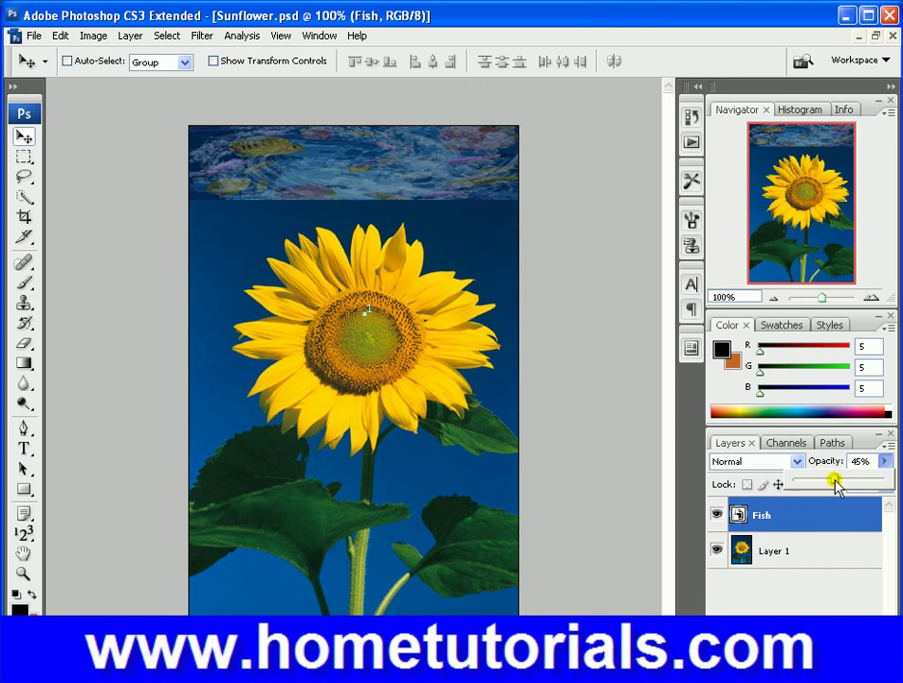
drag(836, 482, 835, 482)
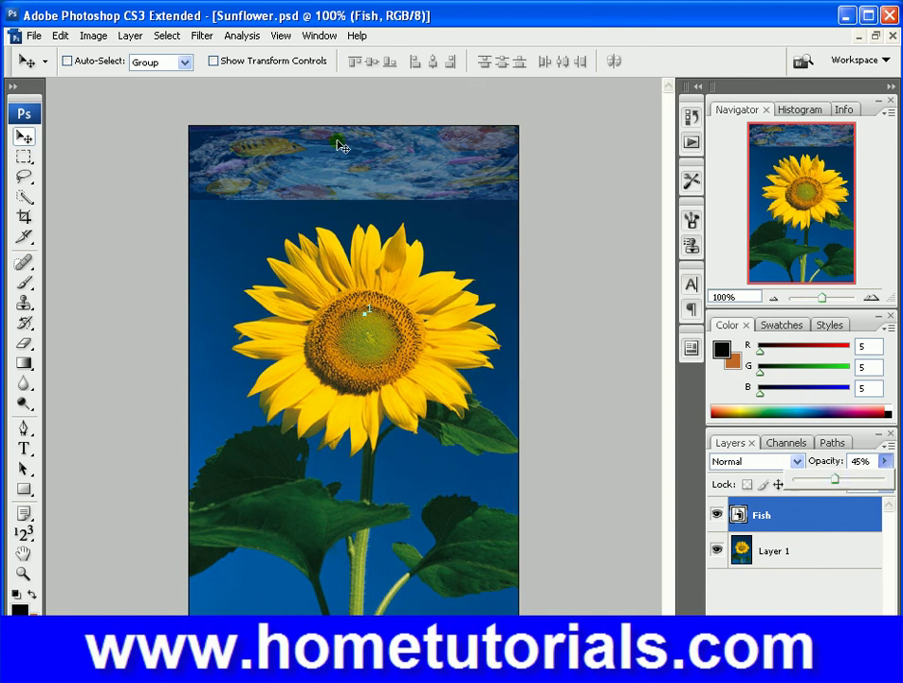
click(34, 36)
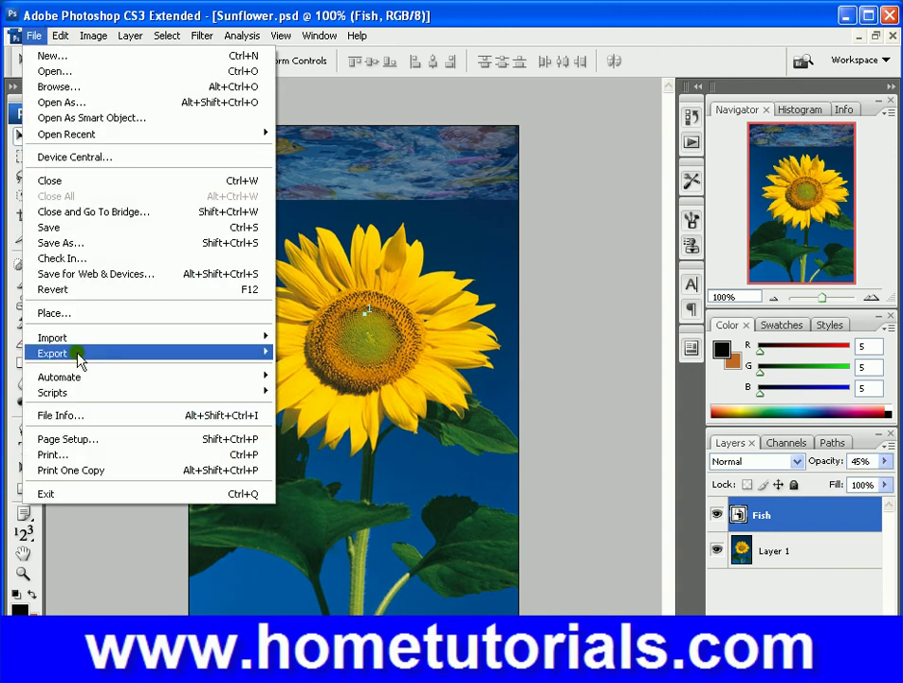
click(78, 315)
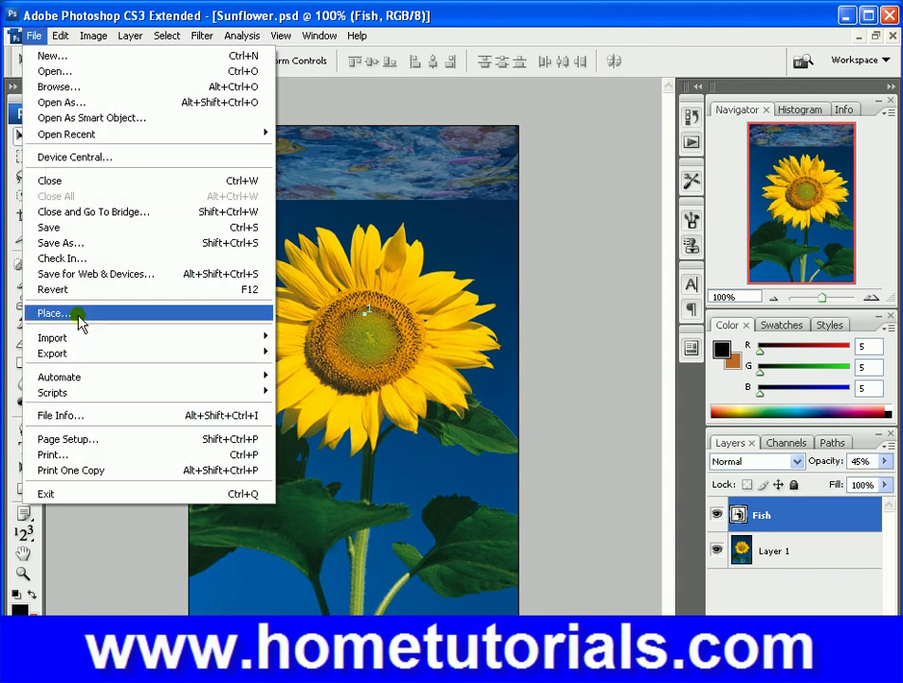